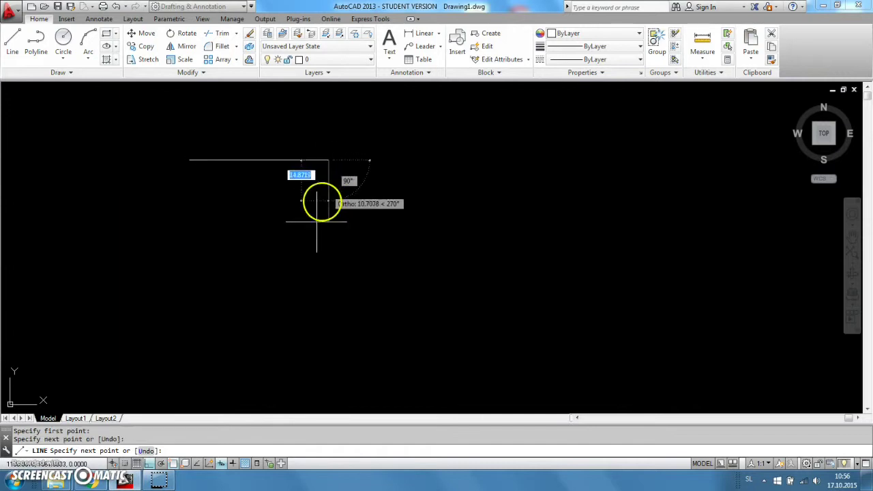
# Step: Continue the line with a vertical segment downward and a shorter horizontal segment to the left, then end the Line command
pyautogui.click(317, 289)
pyautogui.click(239, 277)
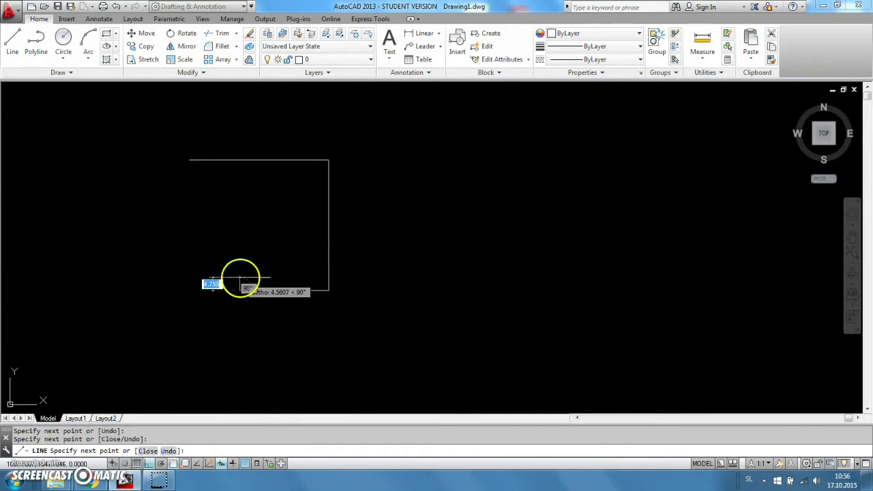
pyautogui.rightClick(238, 278)
pyautogui.click(251, 285)
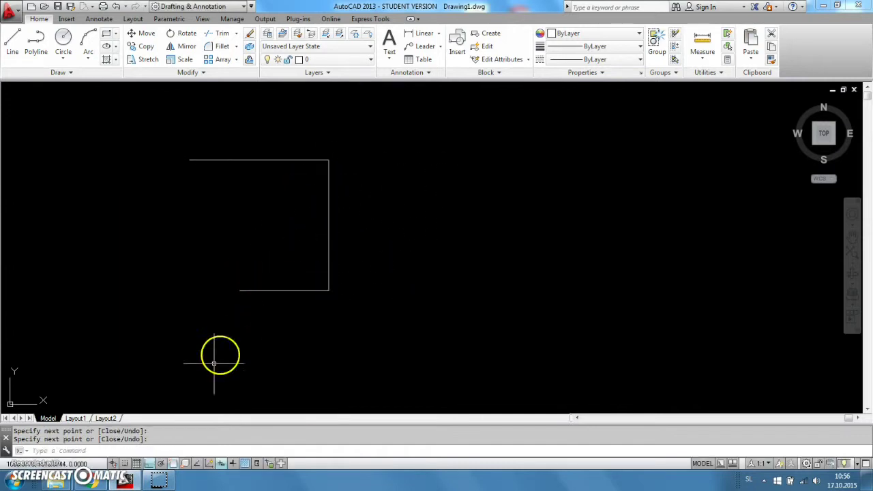
# Step: Turn Ortho mode off and polar tracking on
pyautogui.click(149, 463)
pyautogui.moveTo(268, 263); pyautogui.dragTo(135, 251, button='middle')
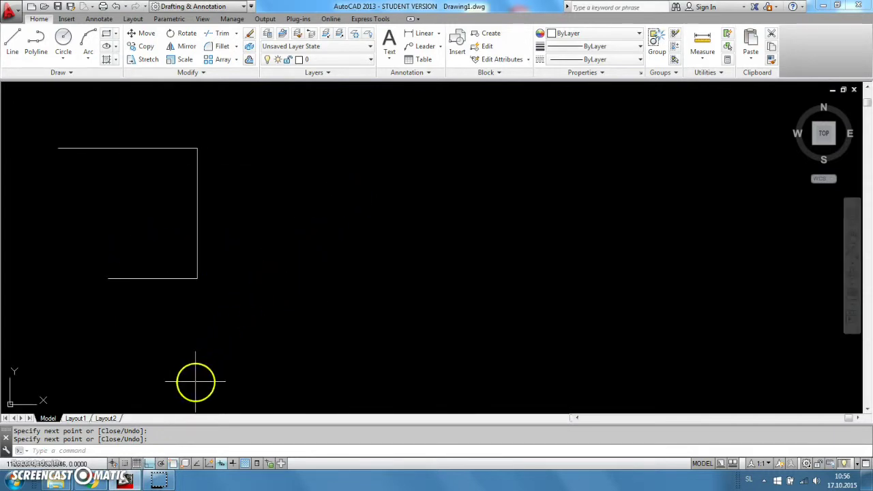
pyautogui.click(161, 464)
pyautogui.click(148, 464)
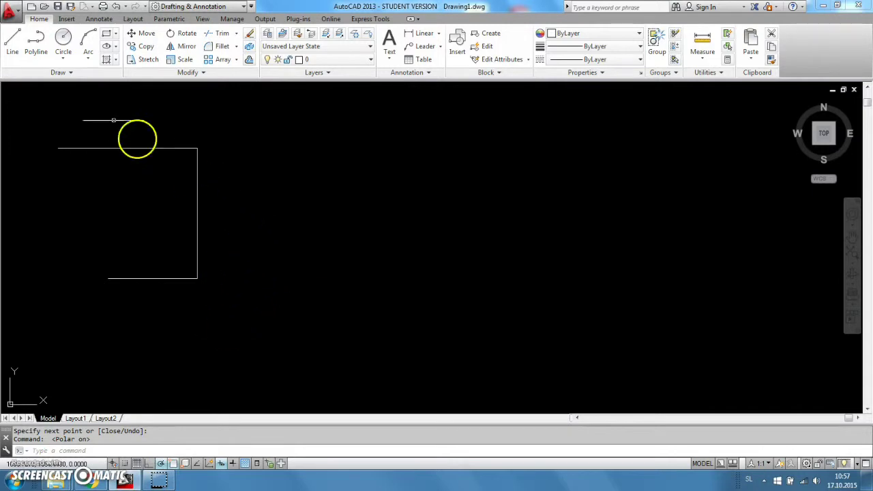
# Step: Draw a separate 40-unit line at a 45° polar angle beside the open orthogonal shape
pyautogui.click(8, 43)
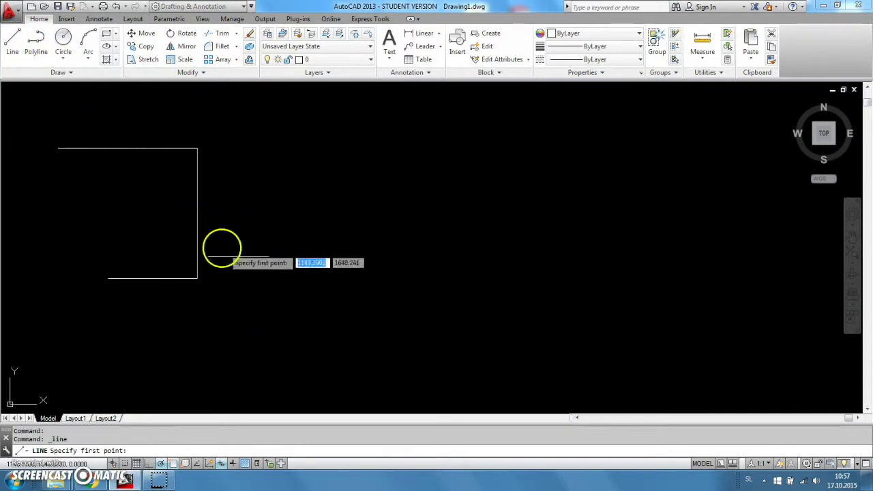
pyautogui.click(299, 282)
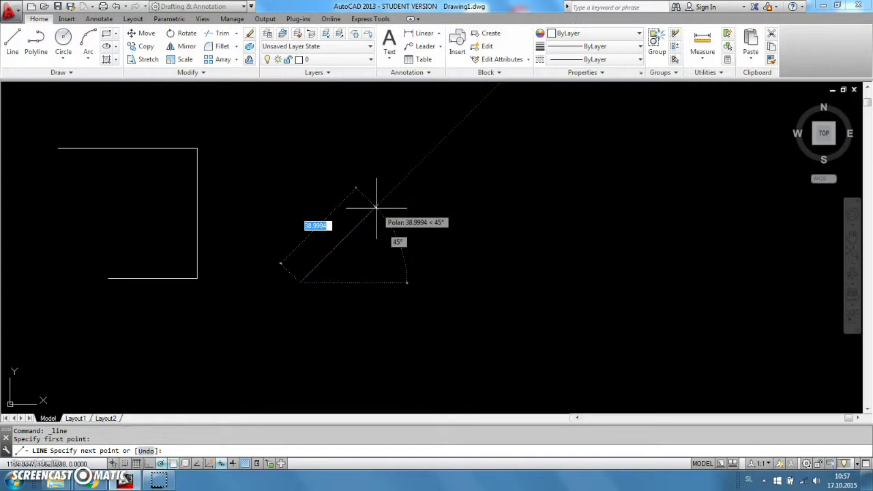
pyautogui.write('40')
pyautogui.press('Return')
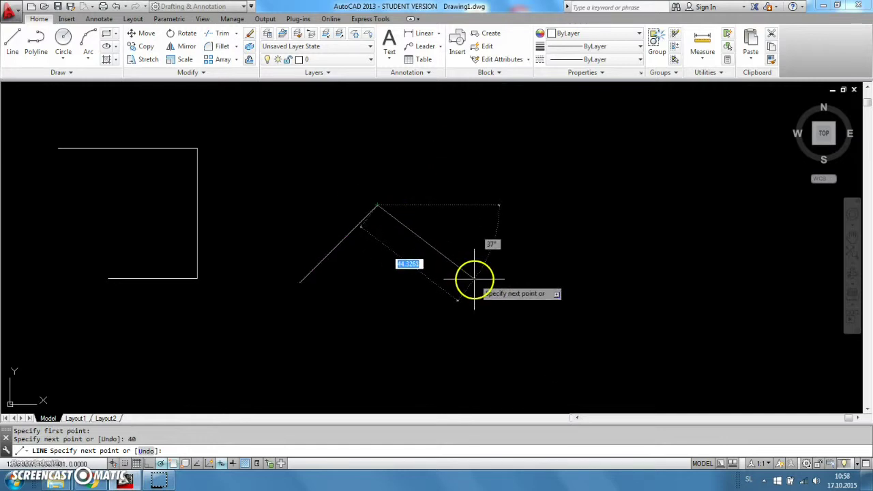
pyautogui.press('Escape')
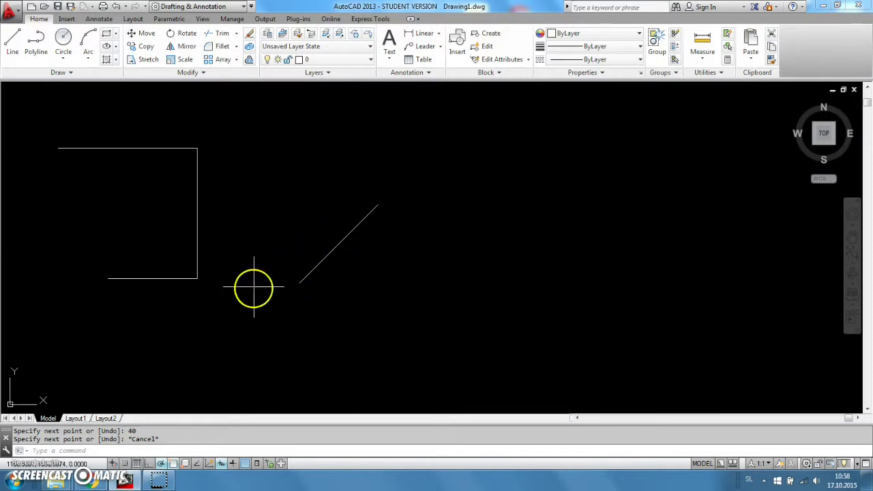
# Step: Enable additional polar tracking angles and add a new angle of 38.5°, keeping the 45° increment
pyautogui.rightClick(163, 463)
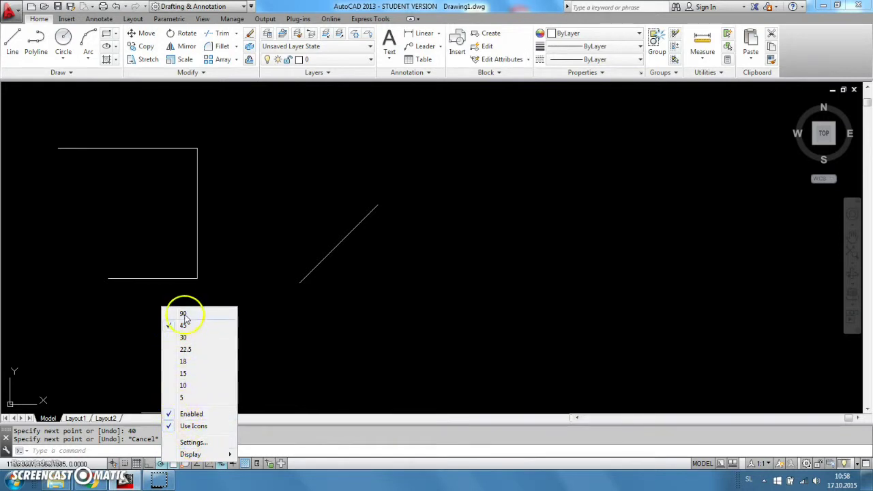
pyautogui.click(192, 443)
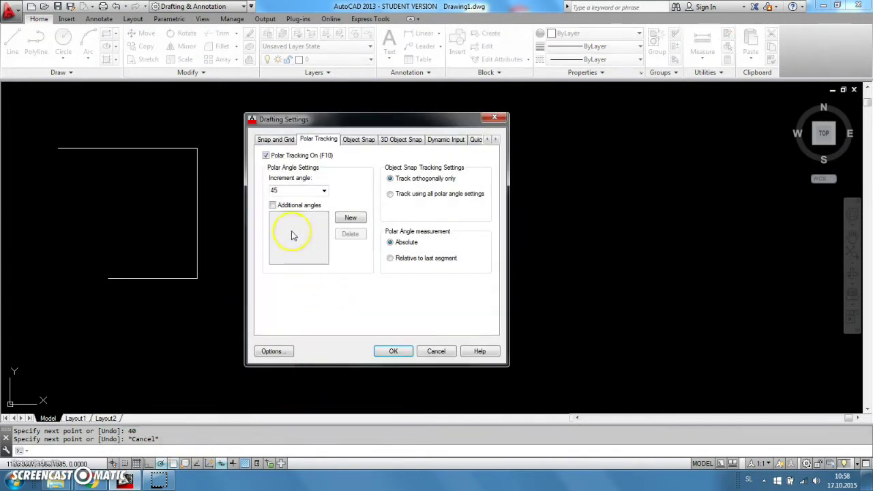
pyautogui.click(350, 219)
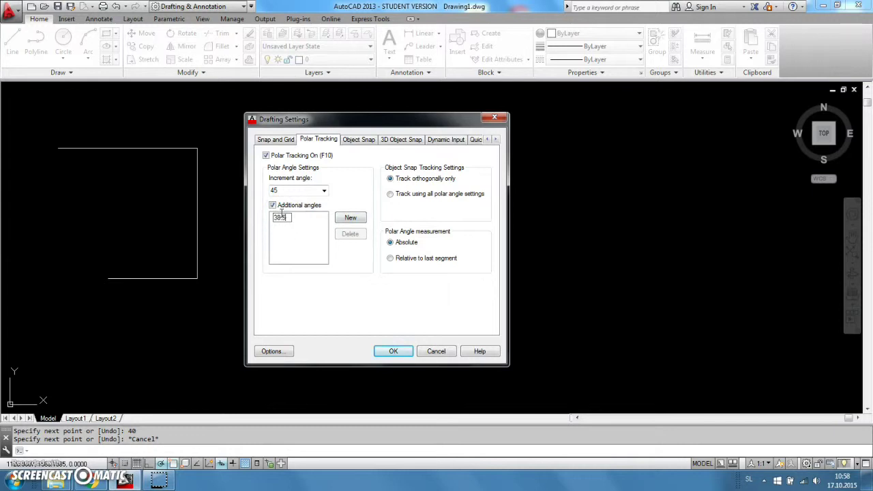
pyautogui.click(394, 351)
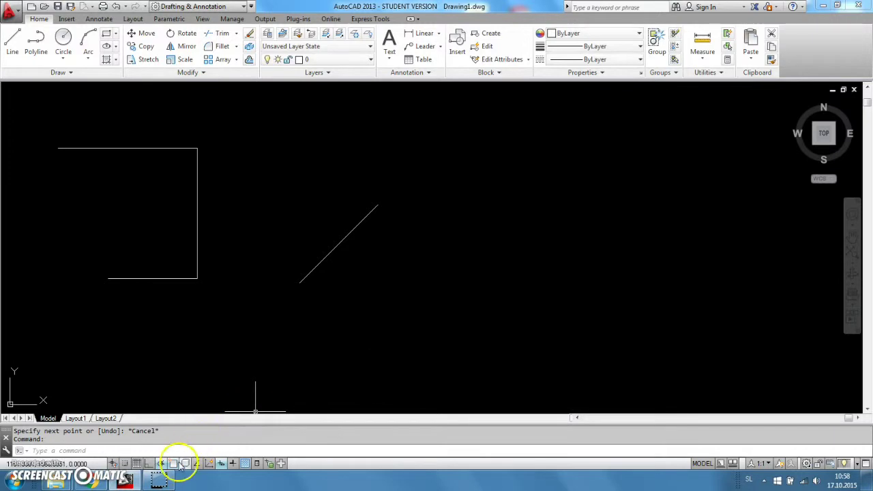
# Step: Check the additional angle listed in the polar tracking settings
pyautogui.rightClick(161, 464)
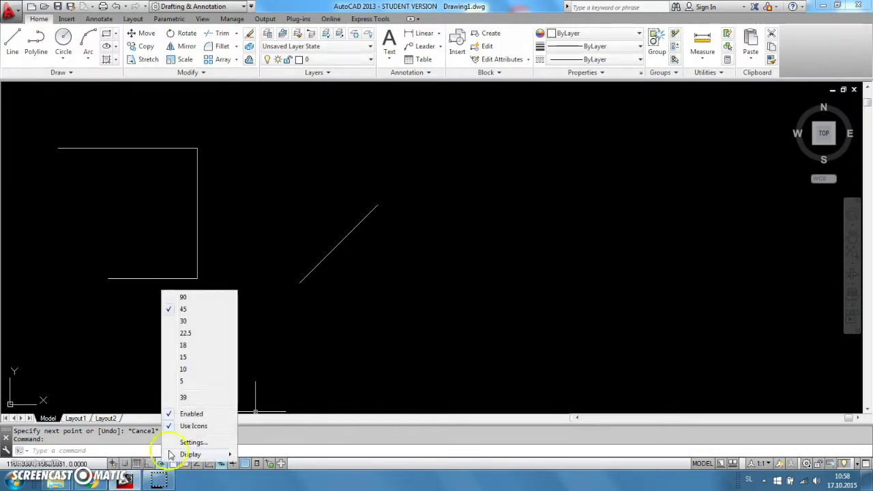
pyautogui.click(191, 443)
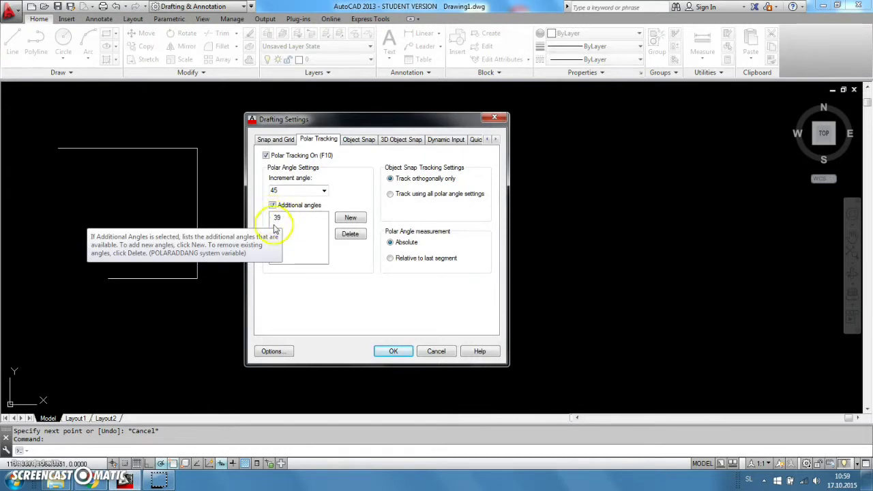
pyautogui.click(393, 351)
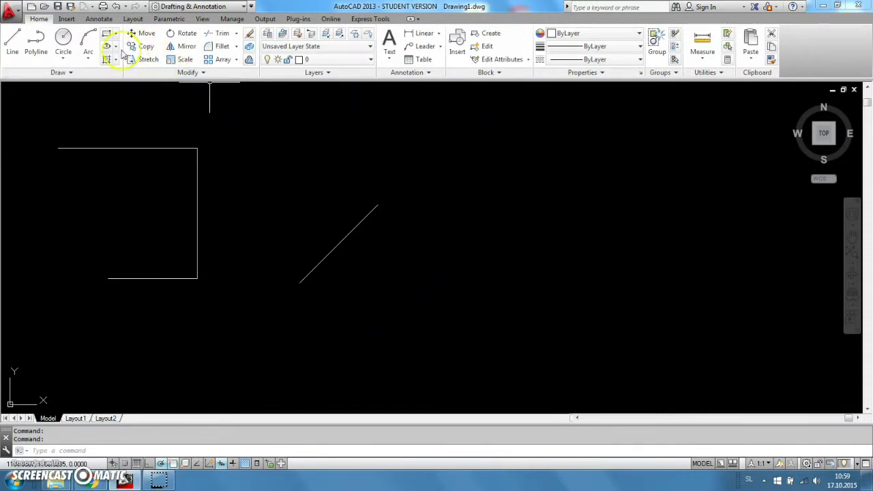
# Step: Draw a line about 50 units long along the additional polar angle, with a short segment running up-left from its upper end
pyautogui.click(13, 40)
pyautogui.click(429, 289)
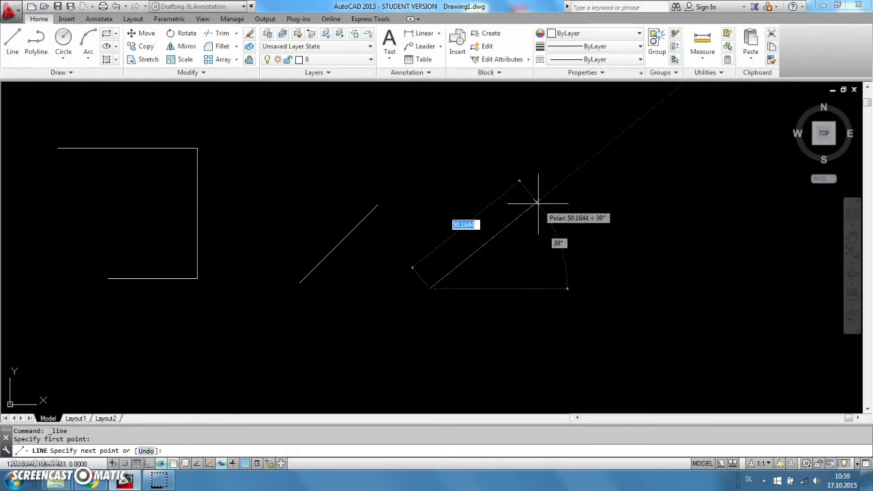
pyautogui.click(537, 203)
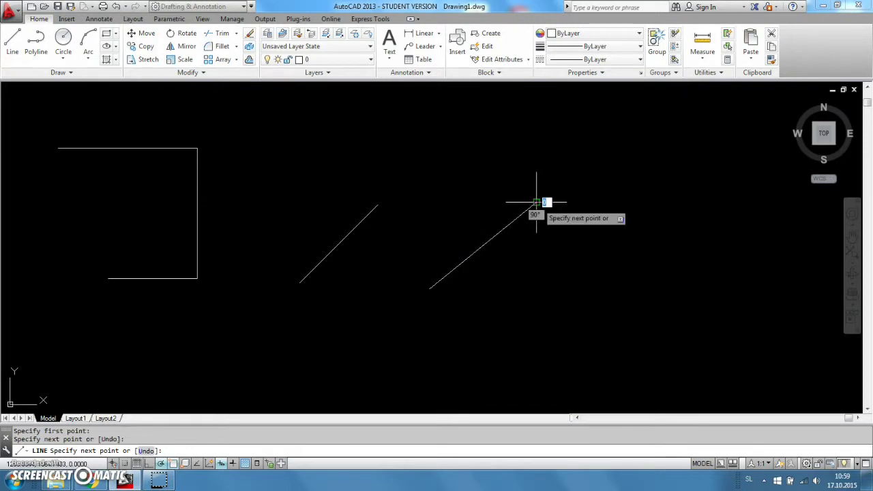
pyautogui.rightClick(510, 176)
pyautogui.click(542, 193)
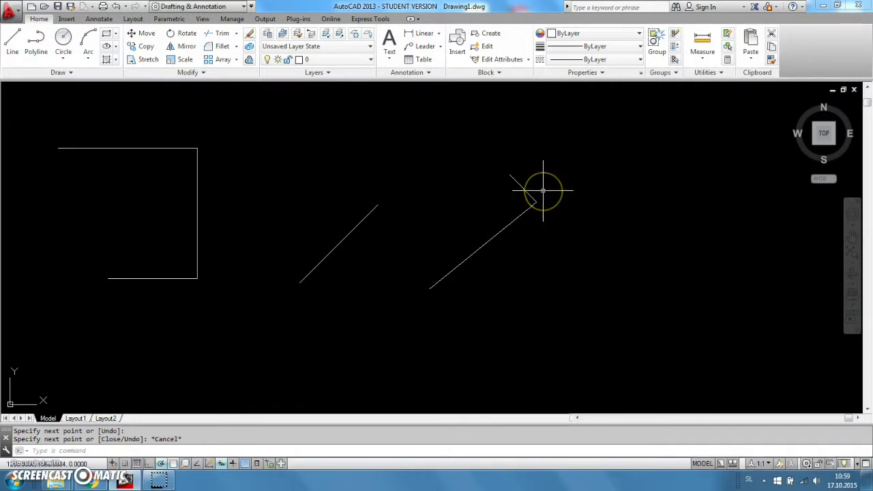
# Step: Disable the additional angles in the polar tracking settings
pyautogui.moveTo(500, 252)
pyautogui.mouseDown(button='middle')
pyautogui.moveTo(431, 238)
pyautogui.moveTo(302, 239)
pyautogui.mouseUp(button='middle')
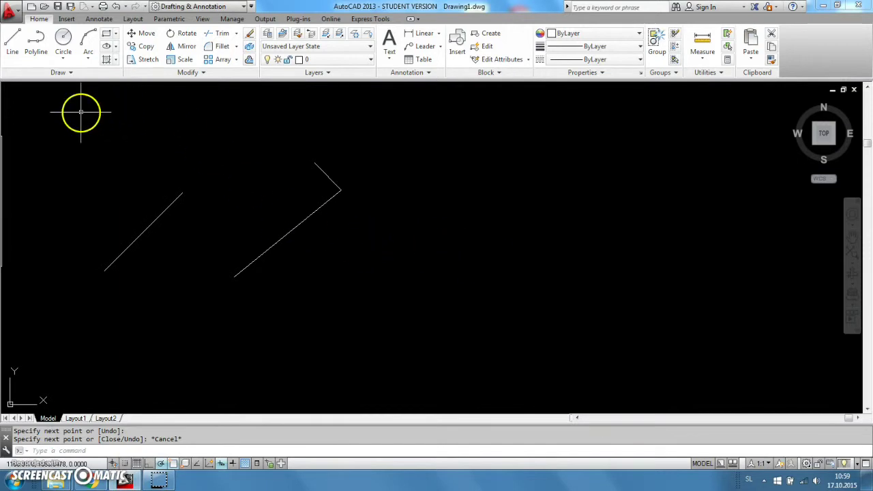
pyautogui.click(40, 41)
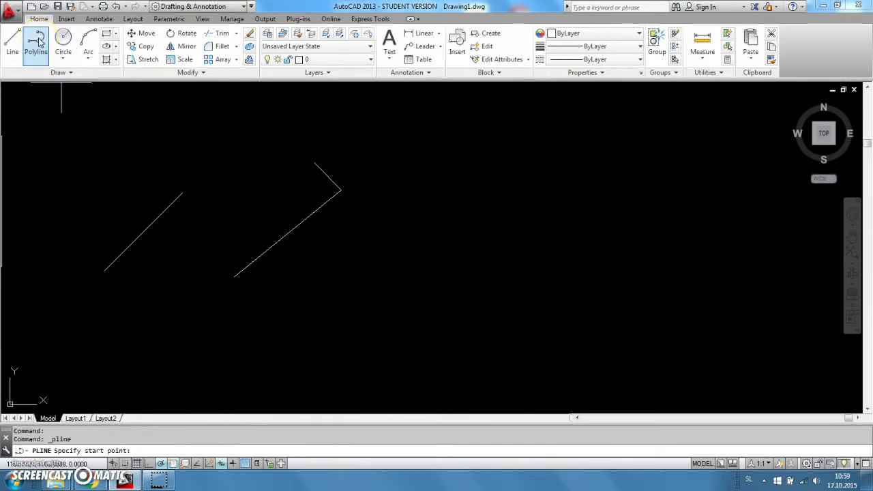
pyautogui.rightClick(160, 463)
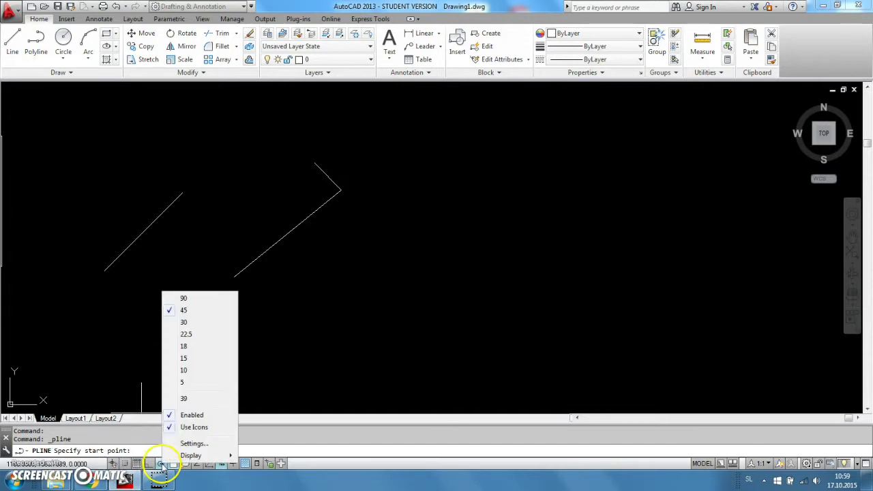
pyautogui.click(194, 444)
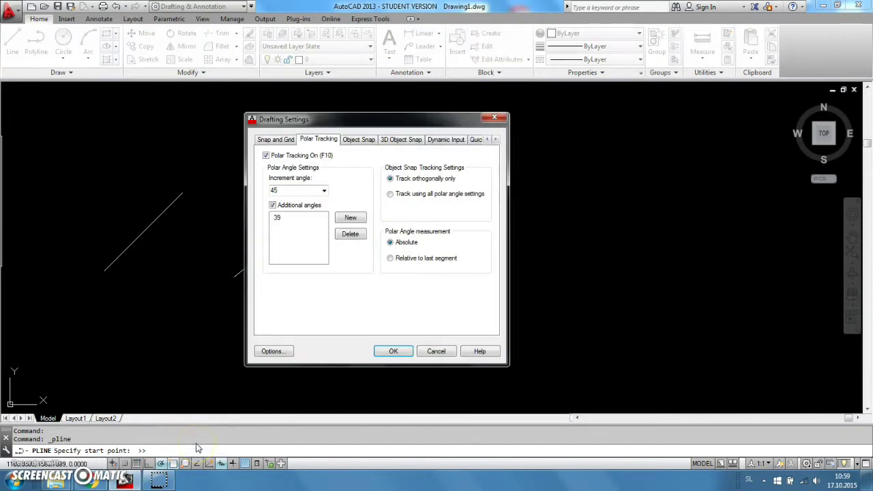
pyautogui.click(276, 215)
pyautogui.click(272, 206)
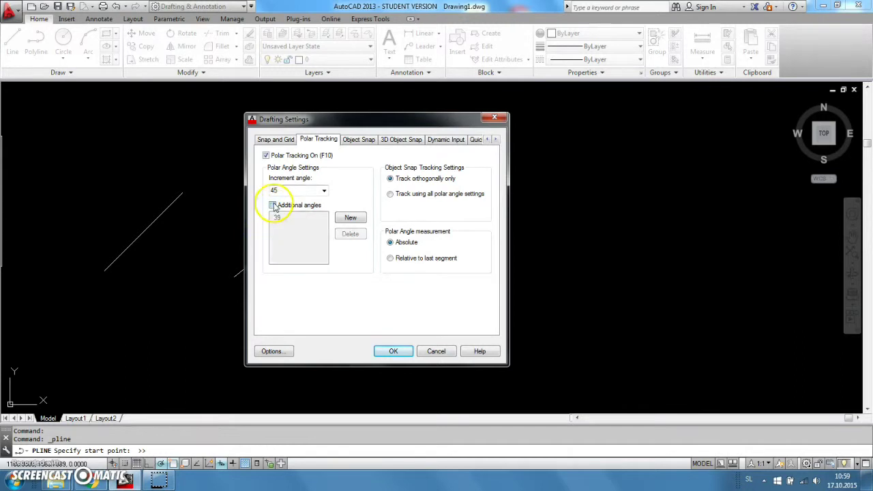
pyautogui.click(393, 352)
# Step: Draw a closed diamond-shaped polyline with 20-unit sides along the 45° polar directions in the empty area beside the lines
pyautogui.moveTo(412, 285); pyautogui.dragTo(217, 319, button='middle')
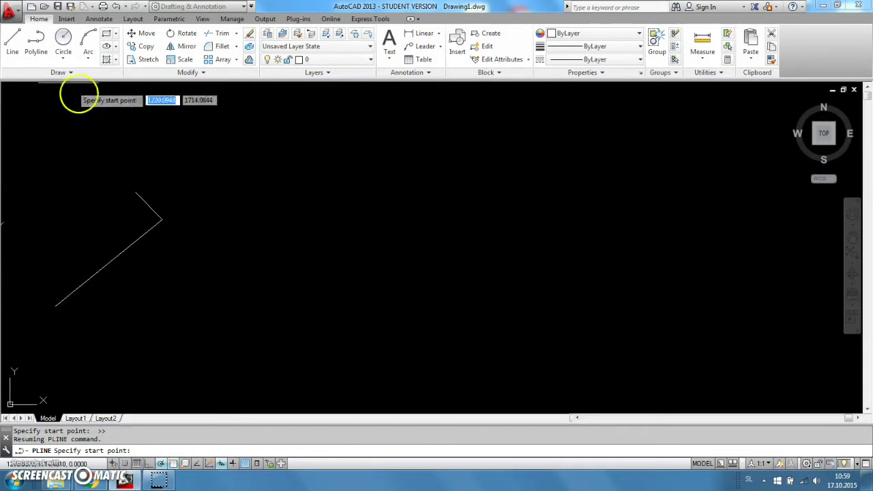
pyautogui.click(37, 45)
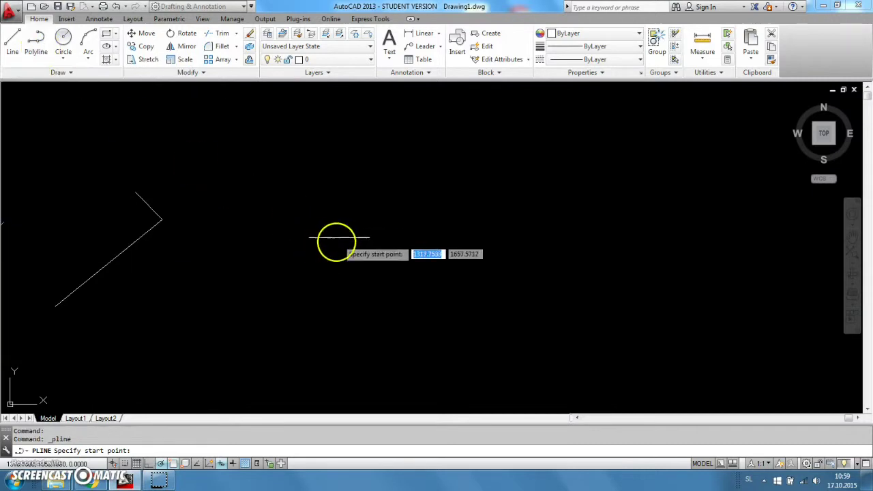
pyautogui.click(351, 176)
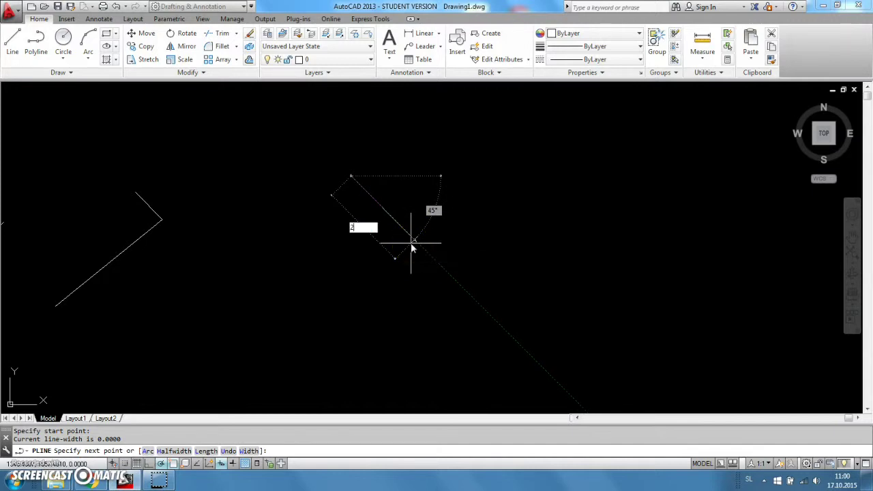
pyautogui.press('Return')
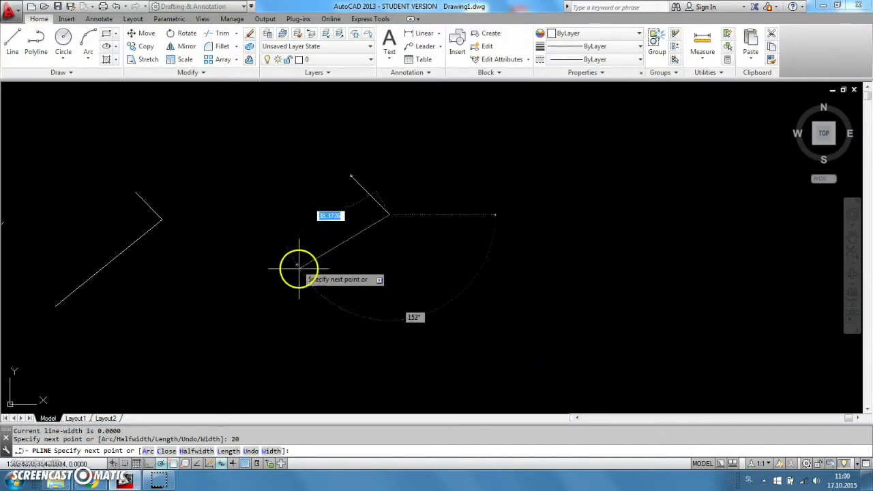
pyautogui.write('2')
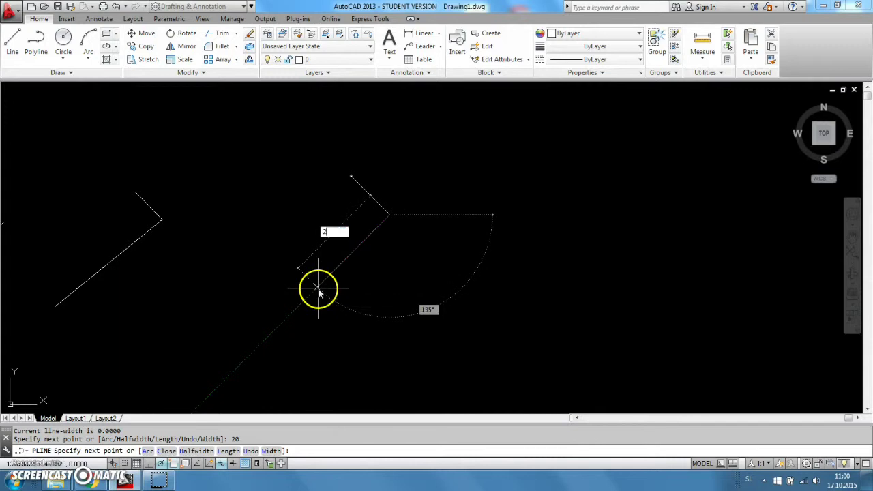
pyautogui.write('0')
pyautogui.press('Return')
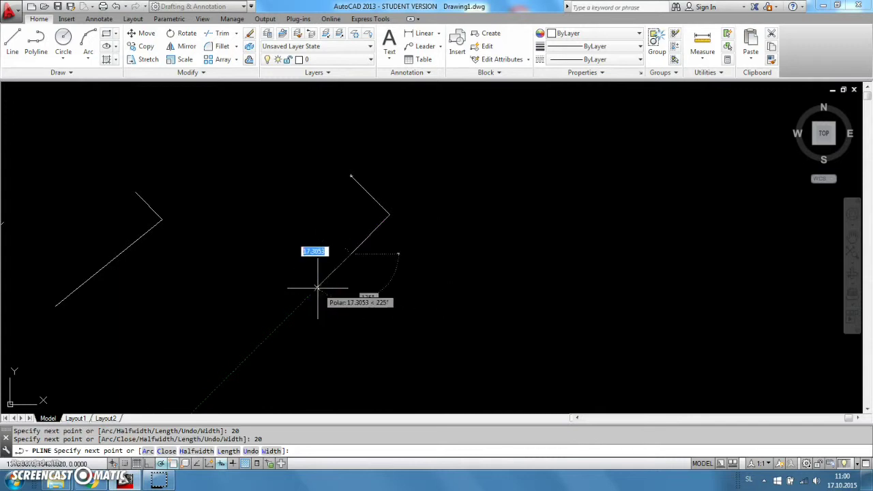
pyautogui.write('20')
pyautogui.press('Return')
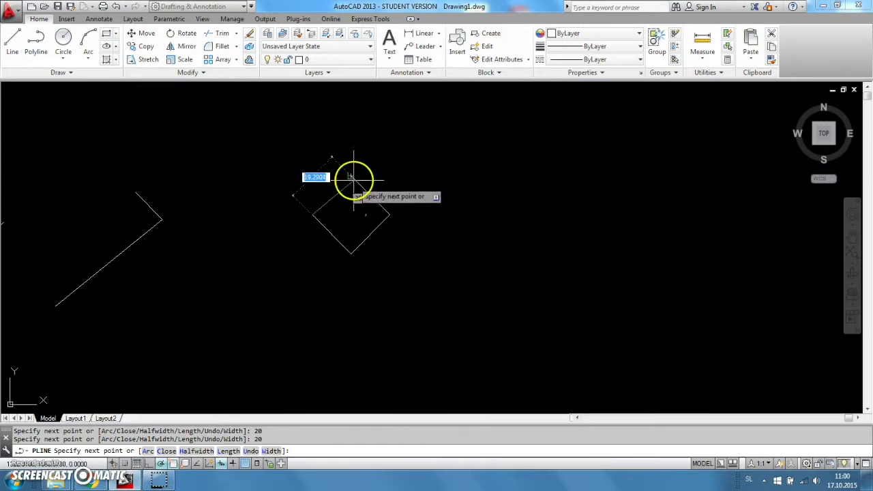
pyautogui.rightClick(388, 166)
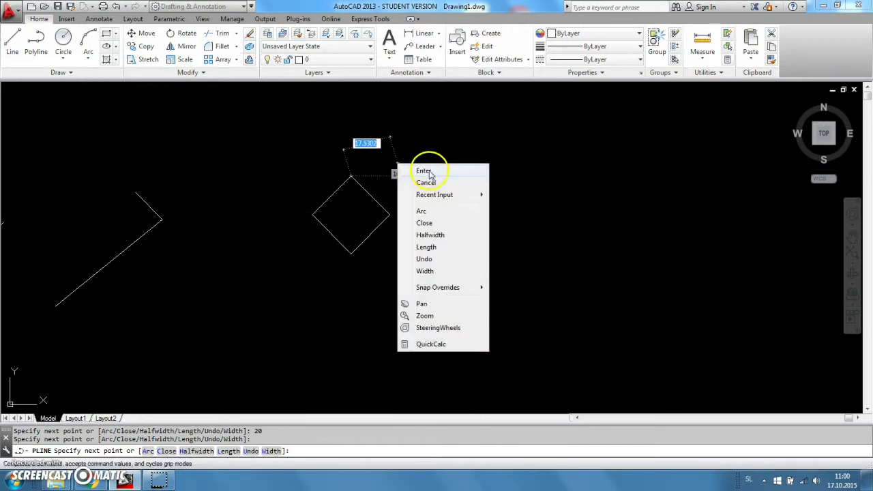
pyautogui.click(396, 172)
pyautogui.scroll(3, 353, 210)
pyautogui.moveTo(353, 210); pyautogui.dragTo(355, 233, button='middle')
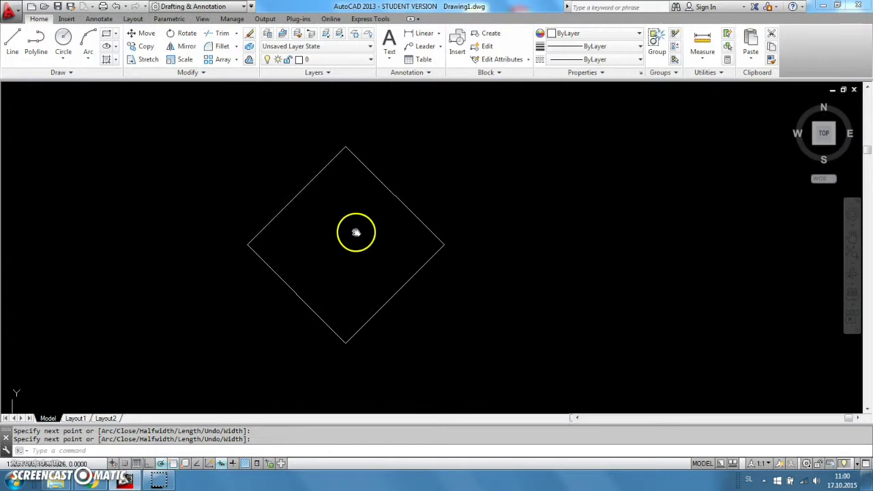